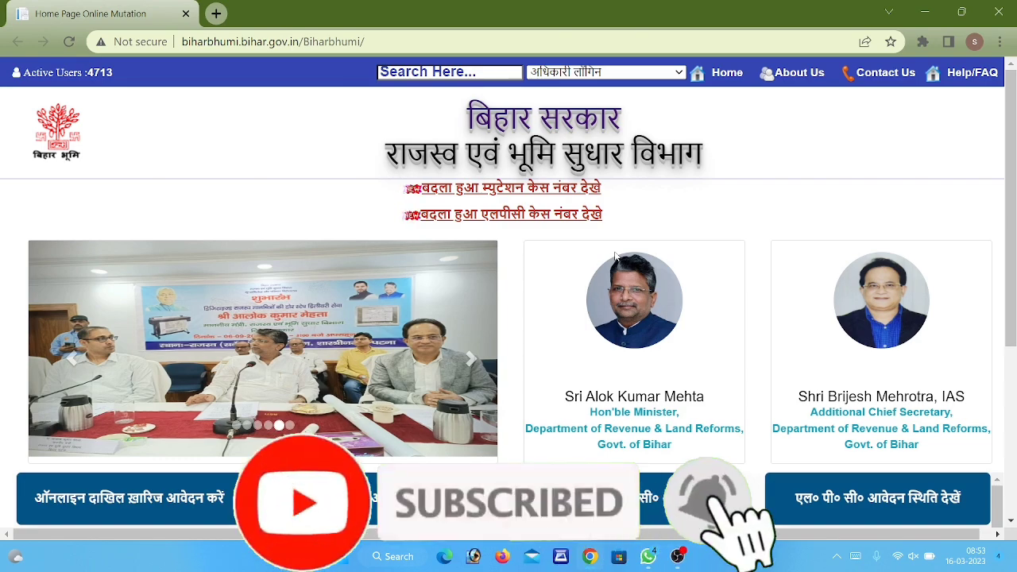
# - Open parimarjan.bihar.gov.in, the Jamabandi correction portal, in a second tab beside Bihar Bhumi
pyautogui.moveTo(1014, 220); pyautogui.dragTo(1015, 302)
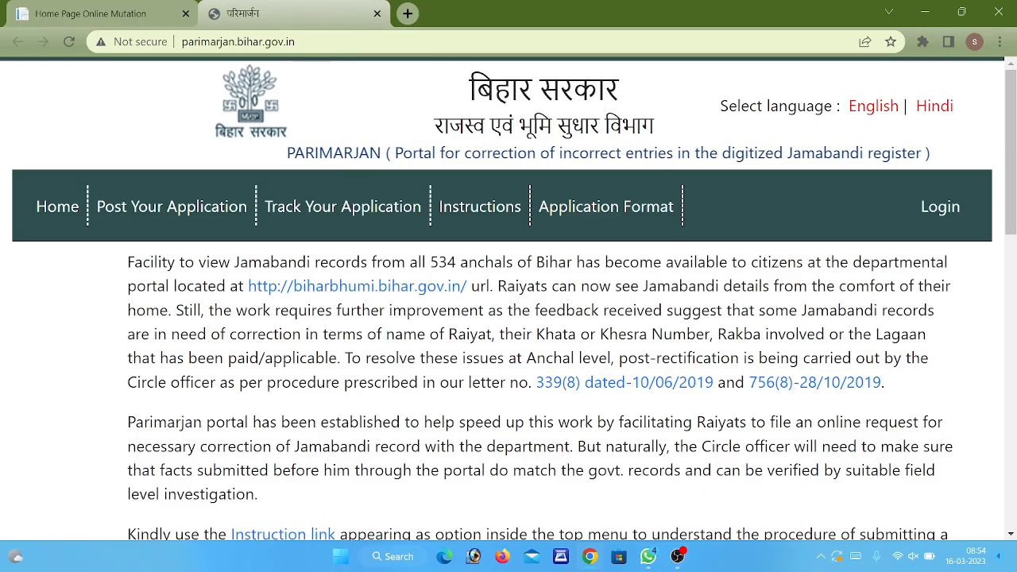
# - Start a new application via Post Your Application and enter the applicant's full name
pyautogui.click(170, 209)
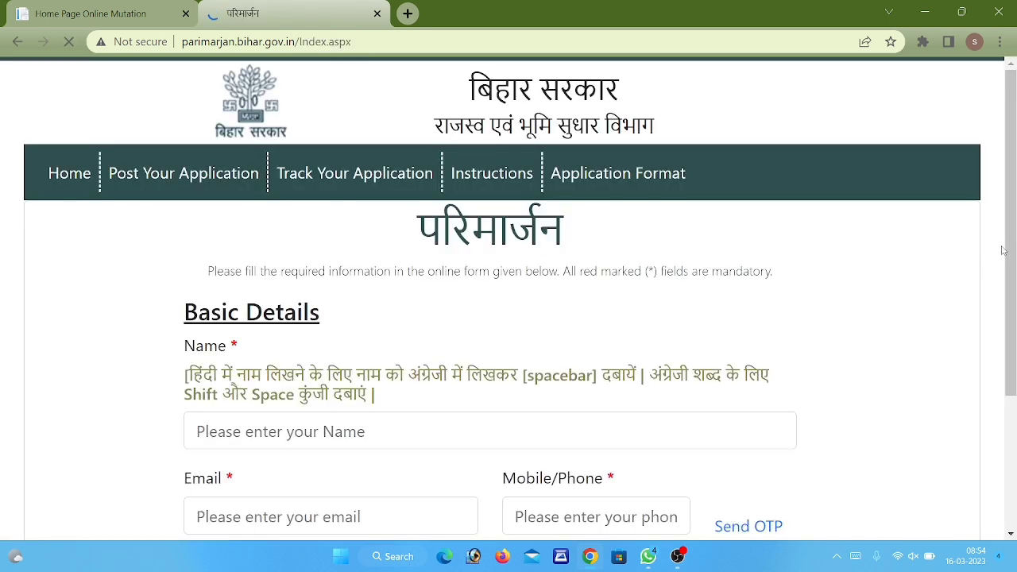
pyautogui.scroll(-2, 480, 368)
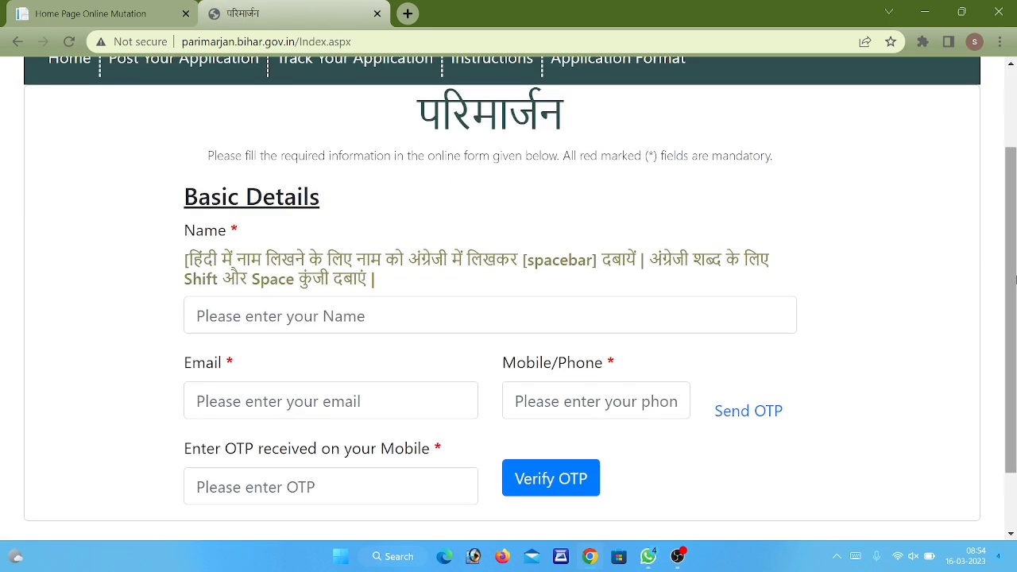
pyautogui.click(483, 314)
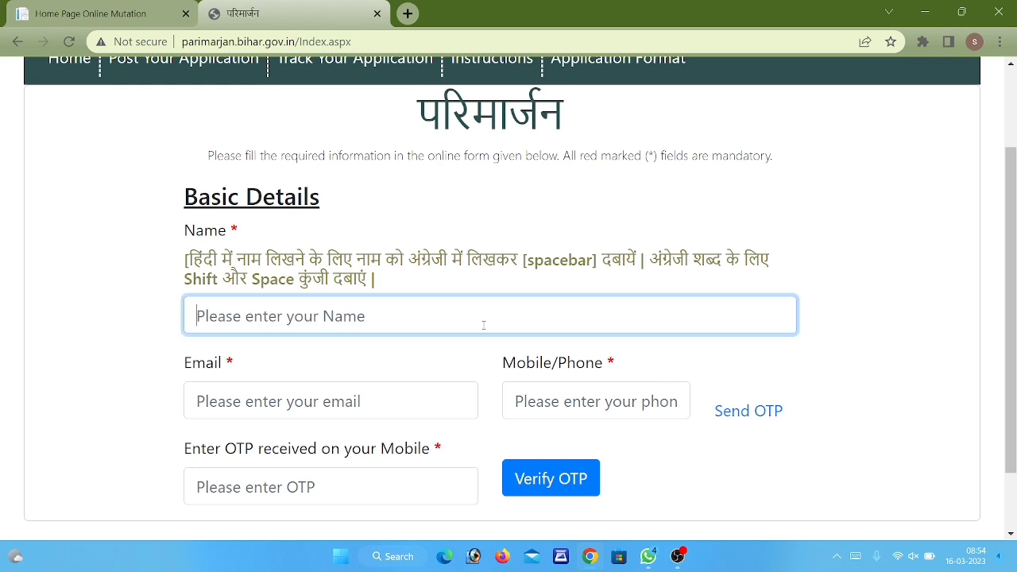
pyautogui.write('nare')
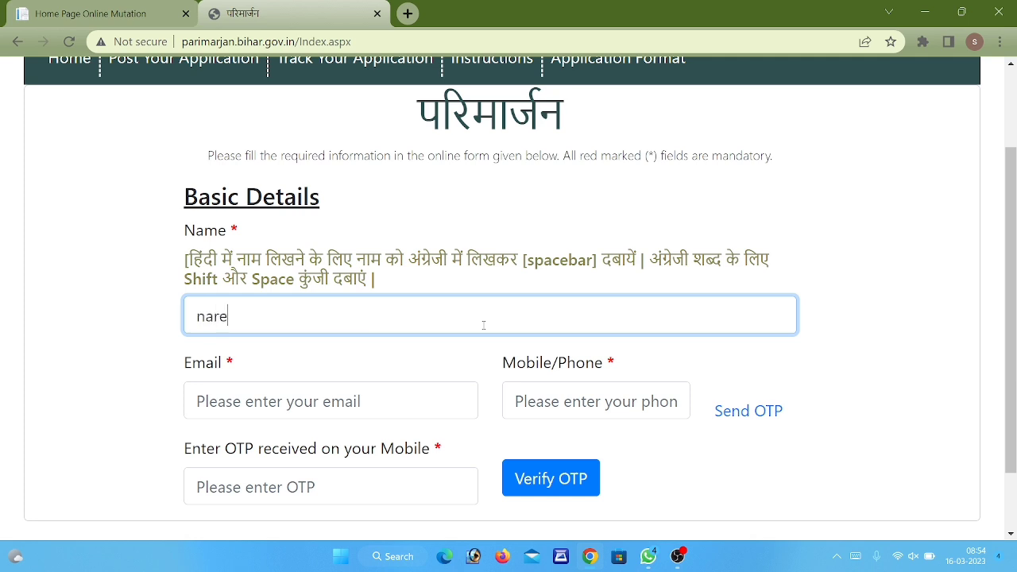
pyautogui.press('BackSpace')
pyautogui.press('BackSpace')
pyautogui.press('BackSpace')
pyautogui.write('n')
pyautogui.press('BackSpace')
pyautogui.press('Tab')
pyautogui.press('Tab')
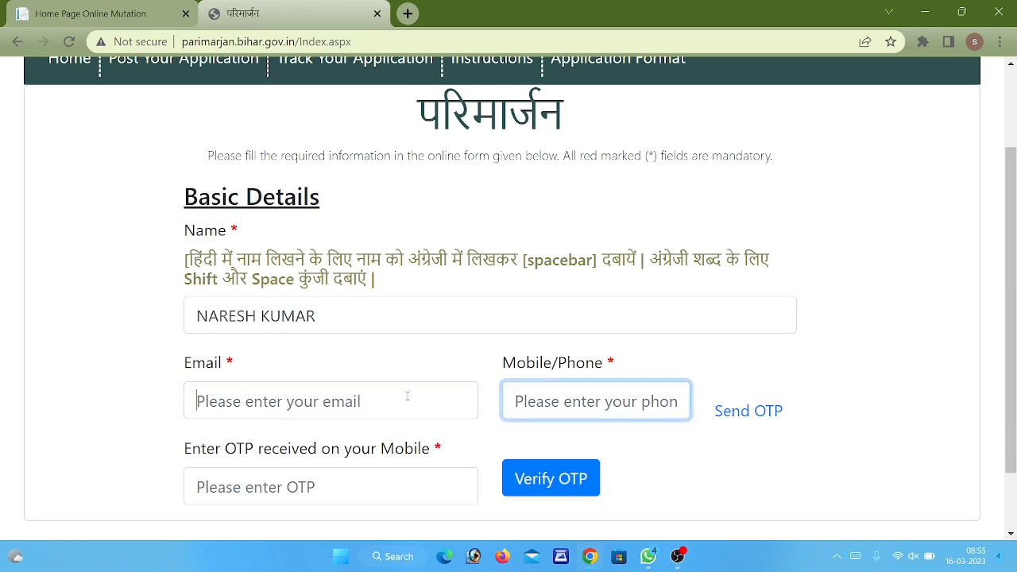
# - Fill in the applicant's e-mail address and mobile number
pyautogui.click(415, 400)
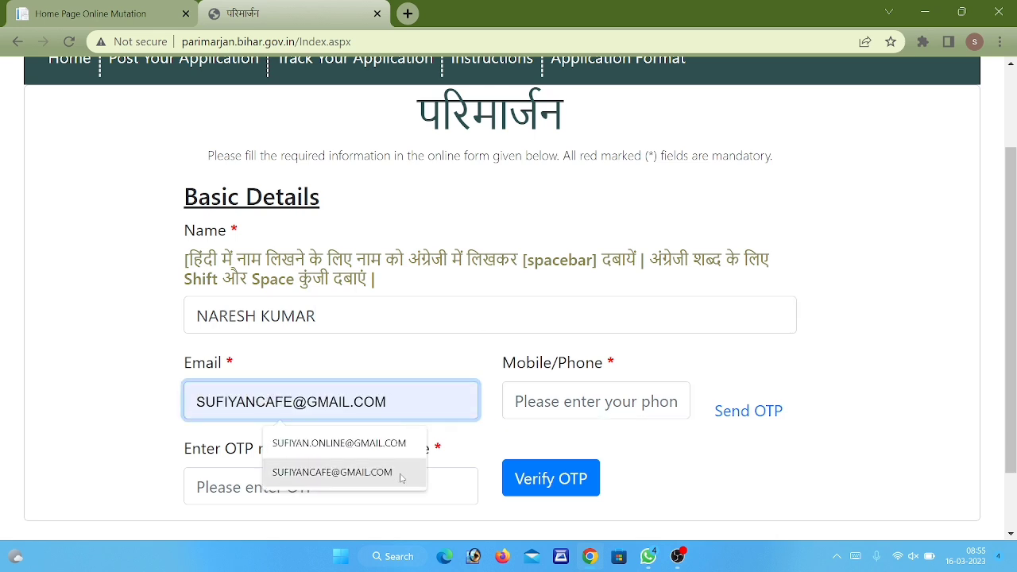
pyautogui.click(401, 472)
pyautogui.press('Tab')
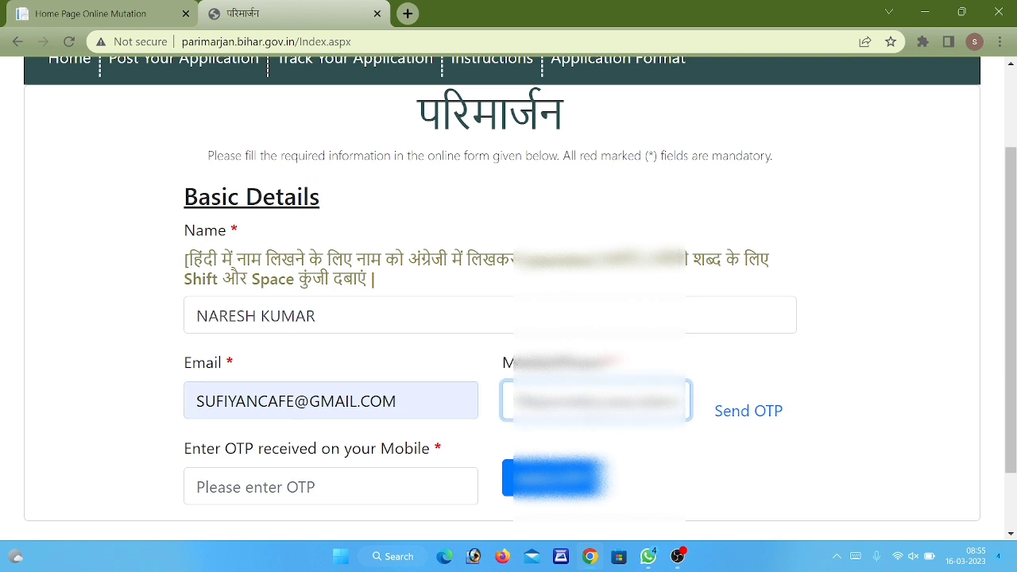
pyautogui.write('•••••••••')
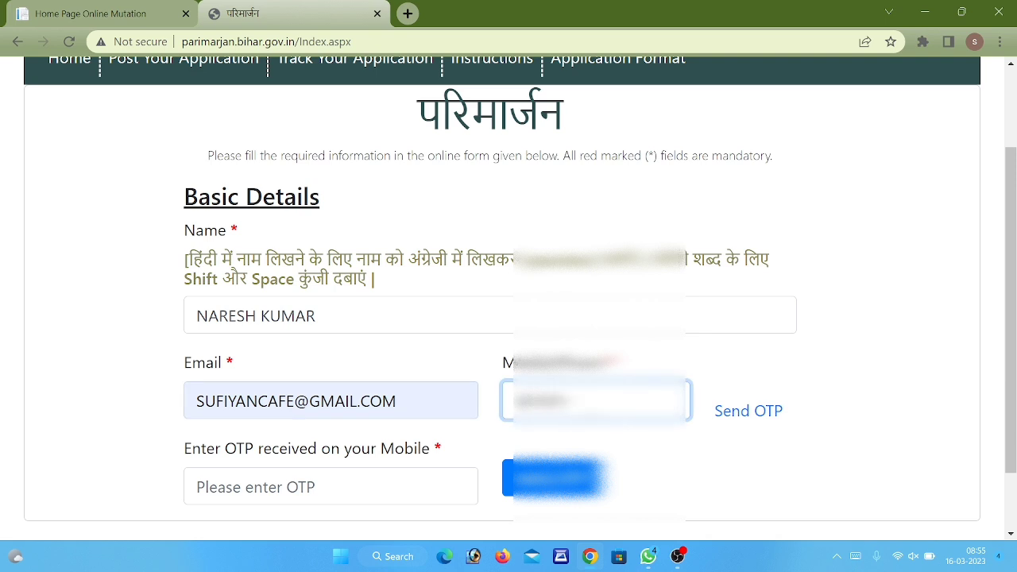
pyautogui.write('••')
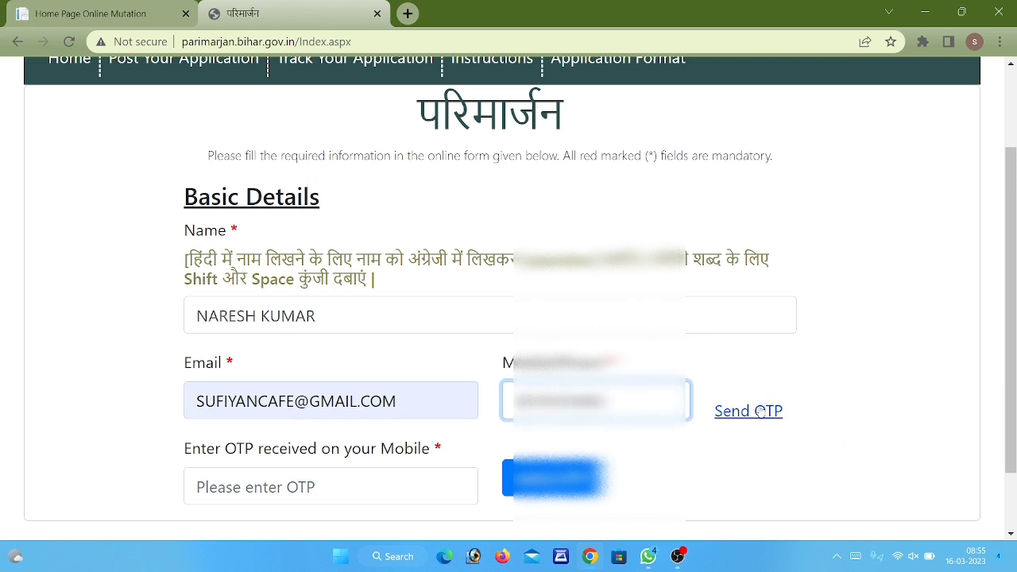
# - Request an OTP on the mobile number, then enter and verify the received code
pyautogui.click(759, 412)
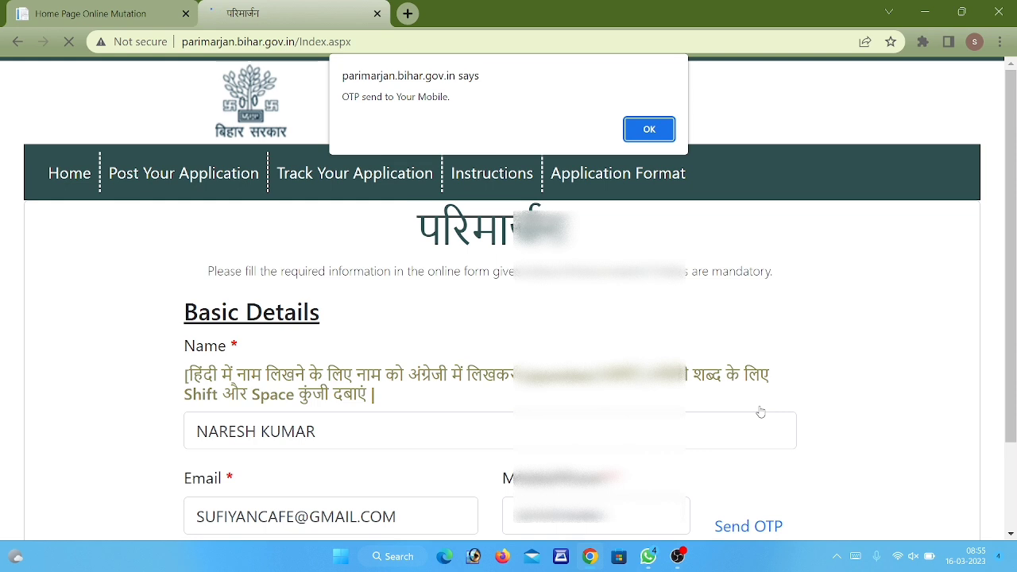
pyautogui.click(649, 129)
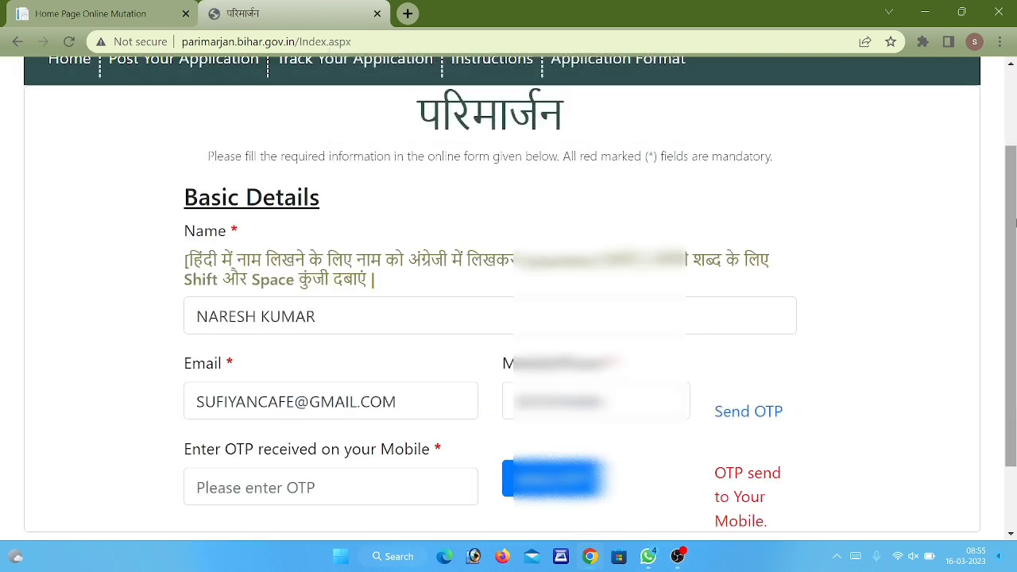
pyautogui.click(302, 488)
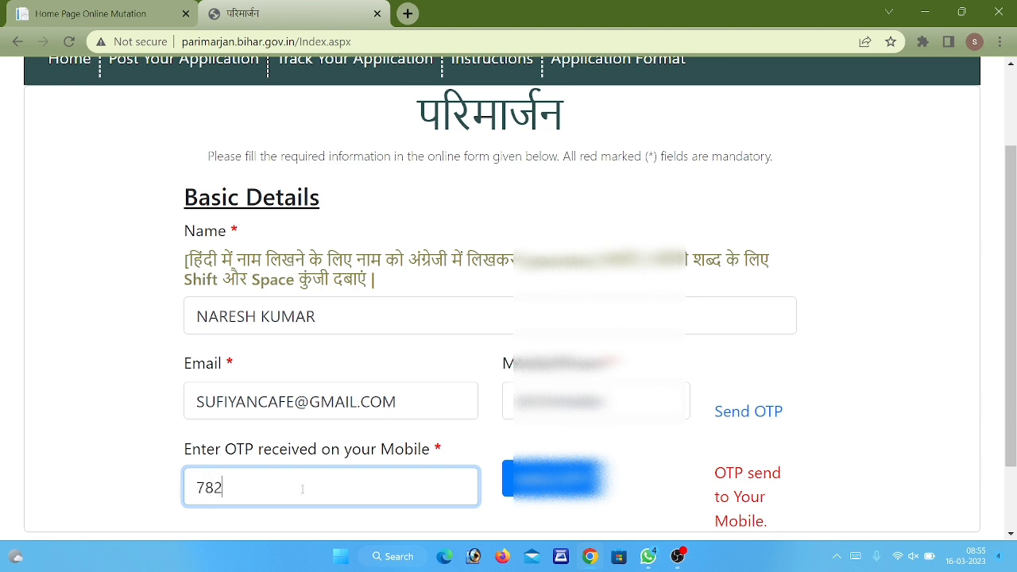
pyautogui.click(553, 478)
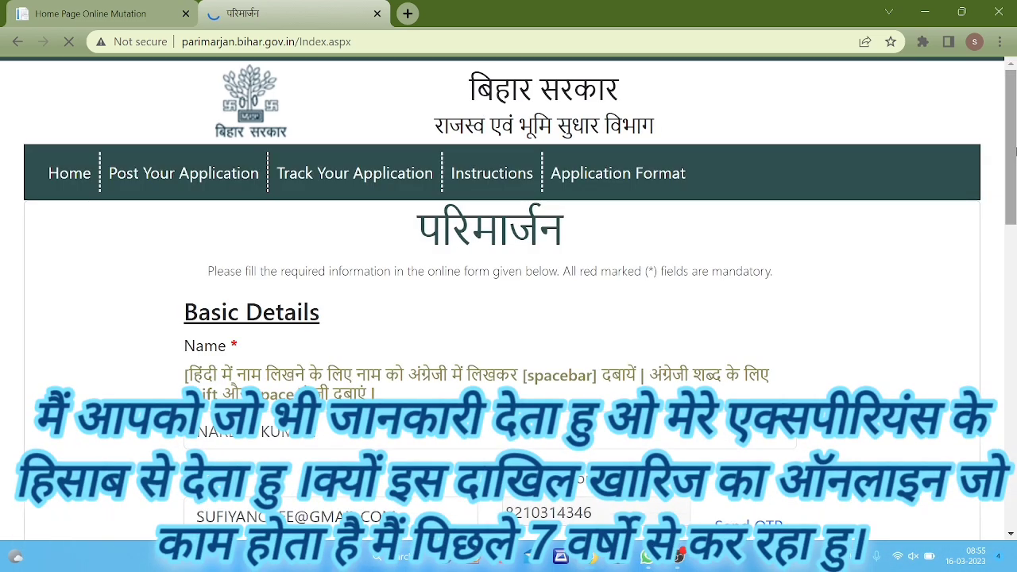
# - Enter the applicant's address and PIN code, choosing Sitamarhi as the address district
pyautogui.moveTo(1015, 151); pyautogui.dragTo(1015, 321)
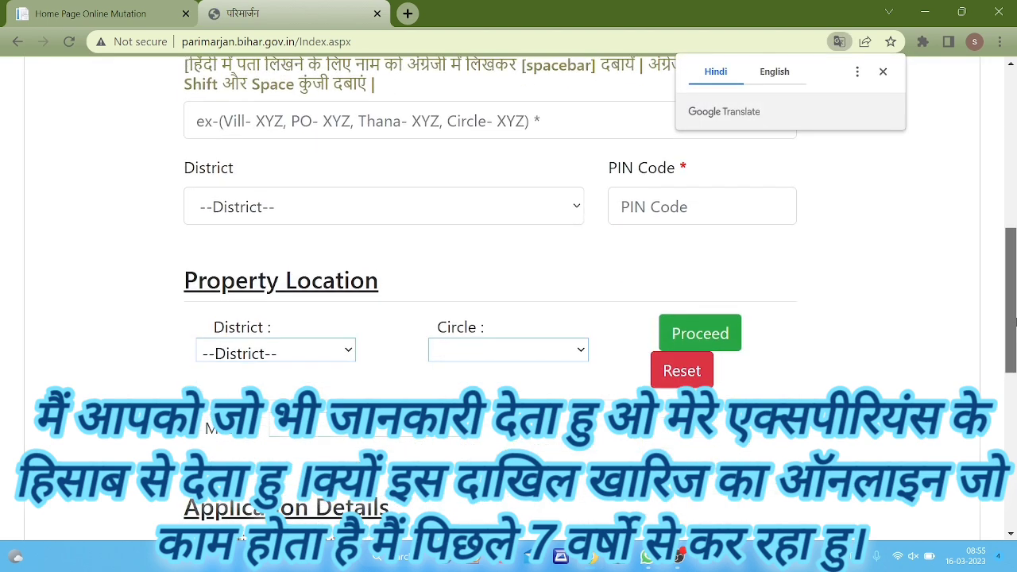
pyautogui.click(883, 72)
pyautogui.click(523, 112)
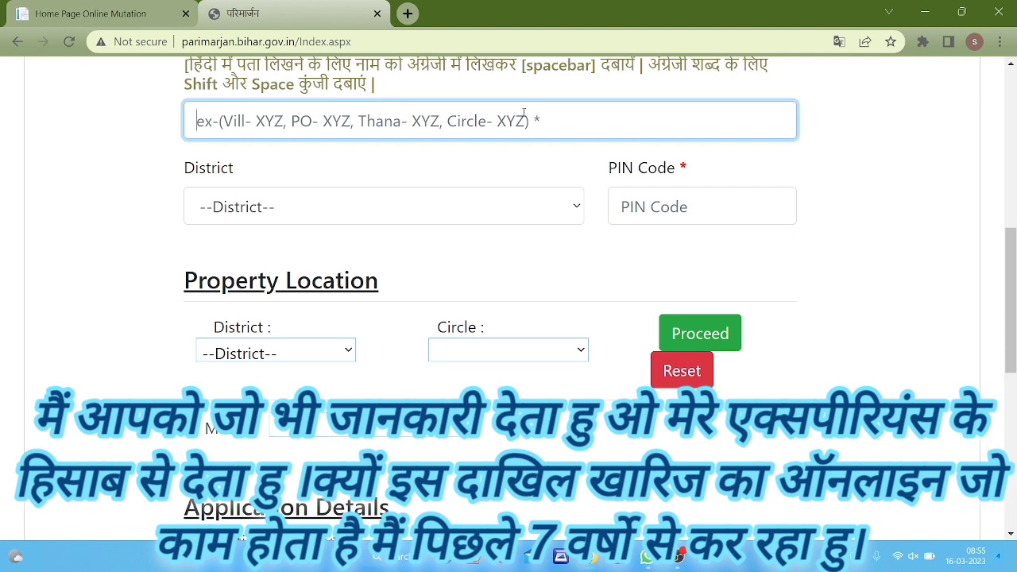
pyautogui.write('SITAMARHI')
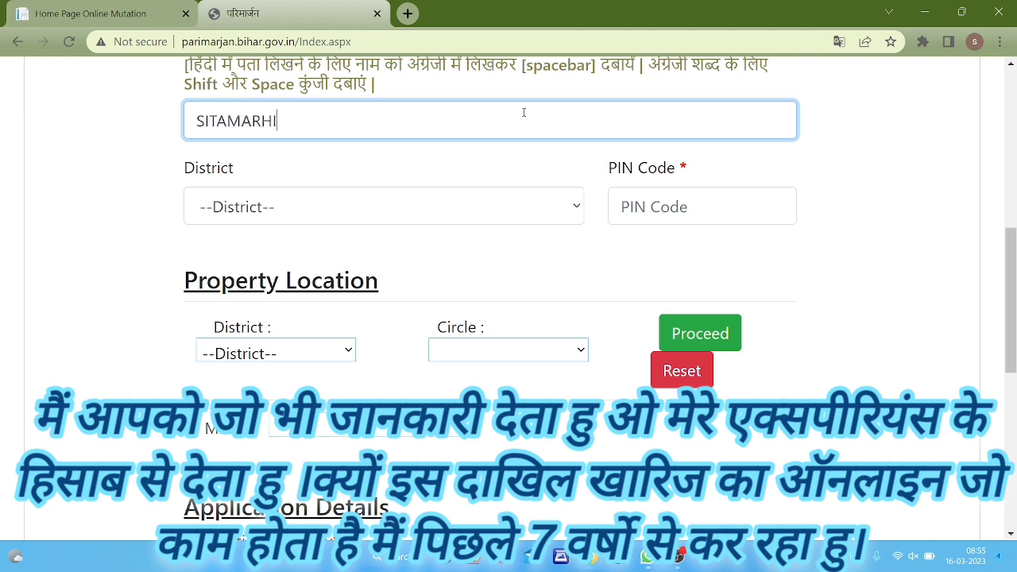
pyautogui.press('Tab')
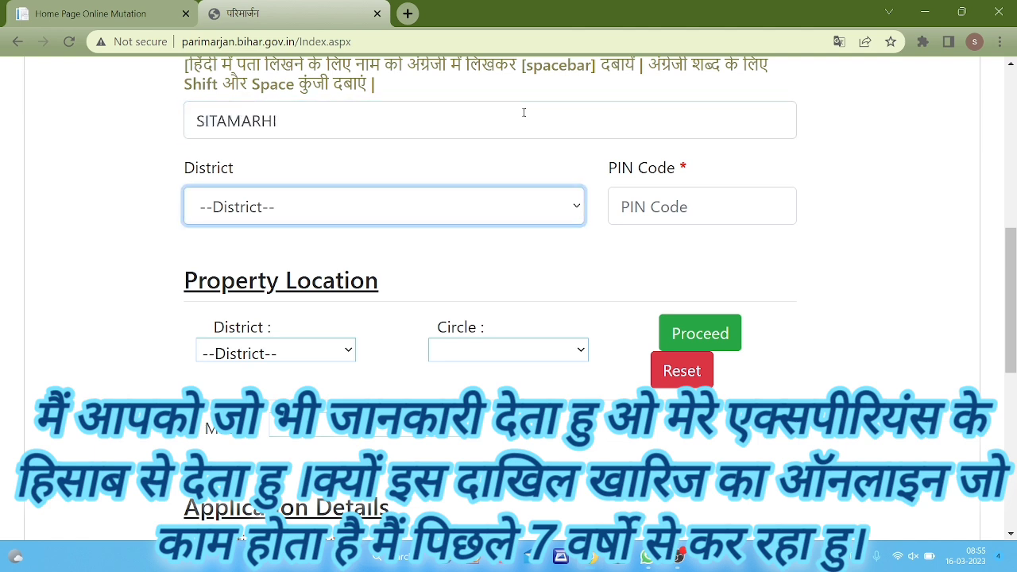
pyautogui.write('si')
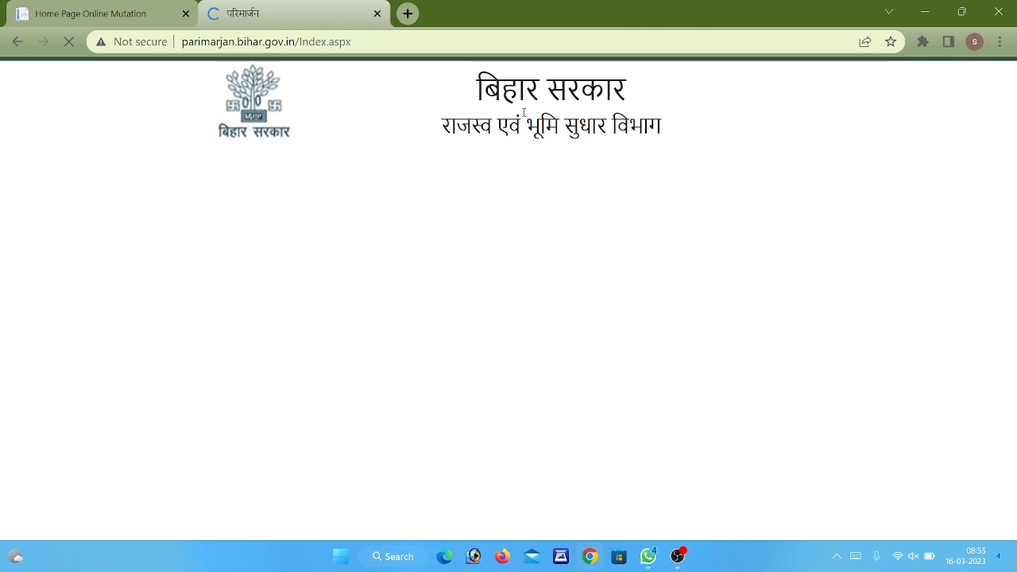
pyautogui.click(691, 204)
pyautogui.write('843313')
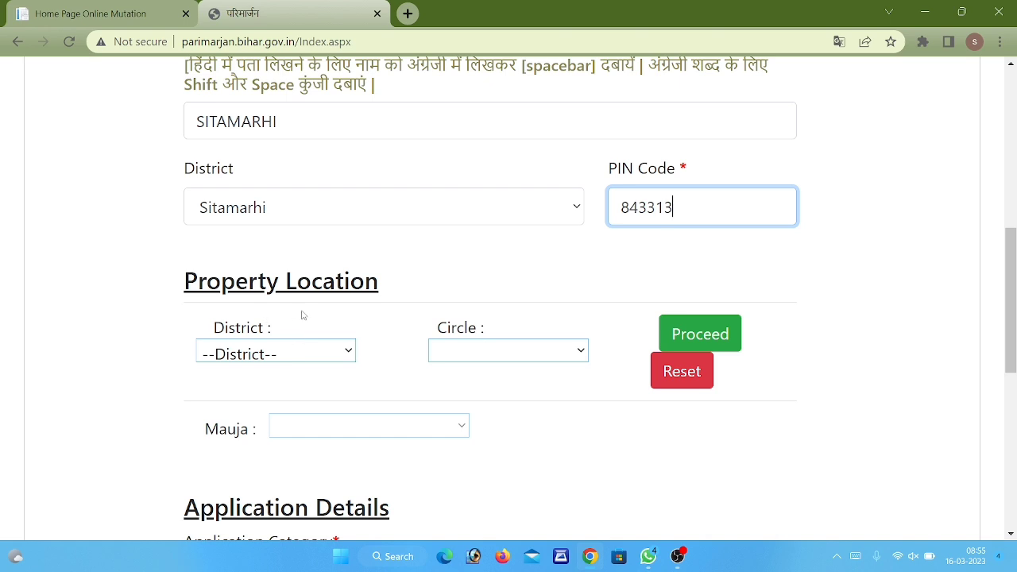
# - Set the property district to Sitamarhi and the circle to Sonbarsa
pyautogui.click(310, 354)
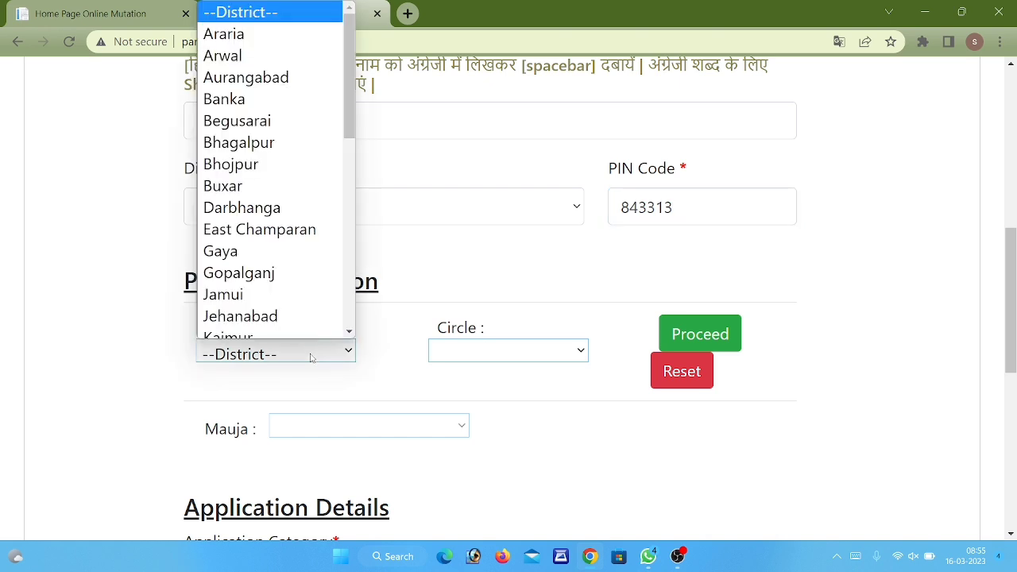
pyautogui.press('s')
pyautogui.press('i')
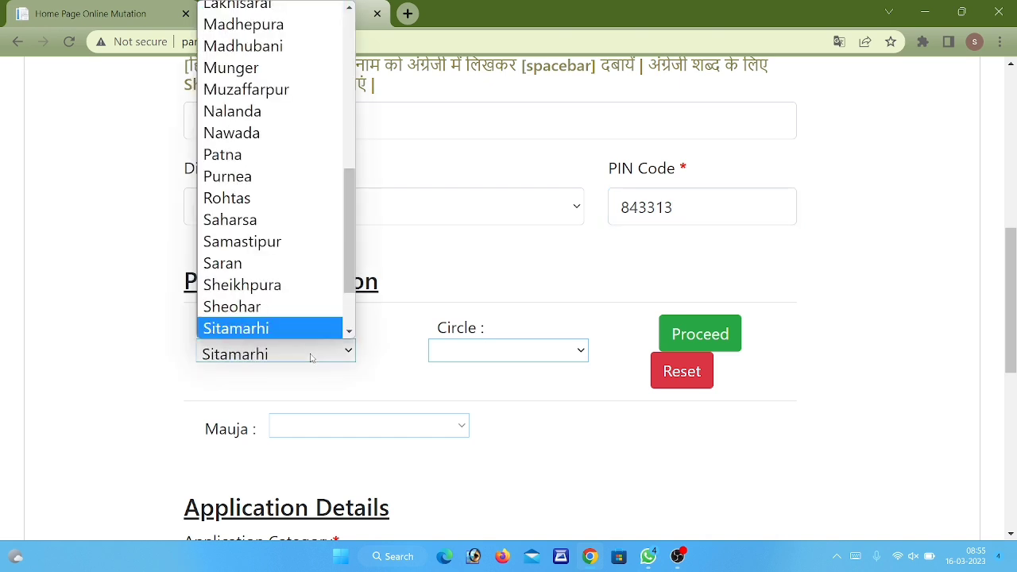
pyautogui.press('Return')
pyautogui.moveTo(1015, 176); pyautogui.dragTo(1015, 385)
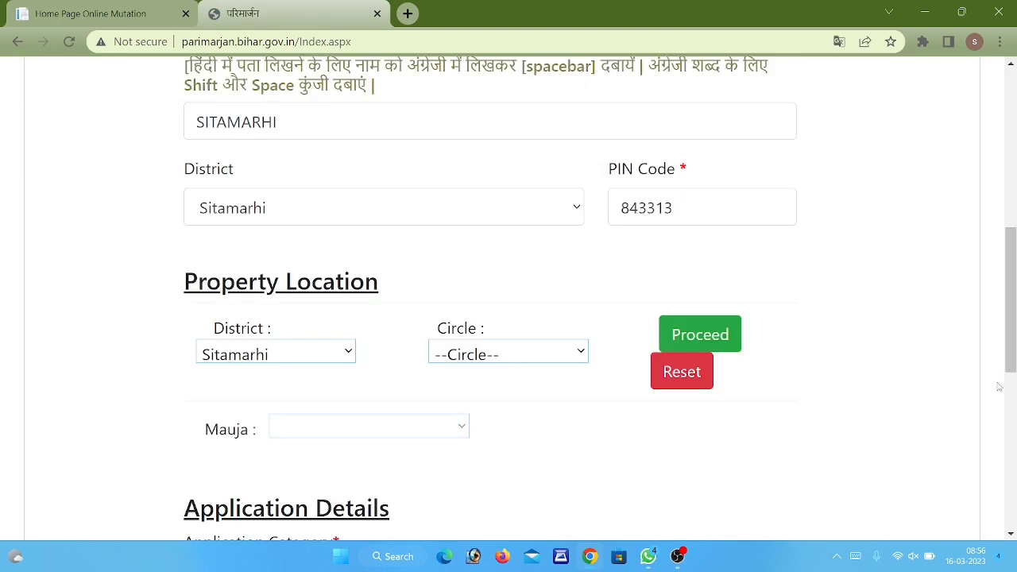
pyautogui.click(486, 364)
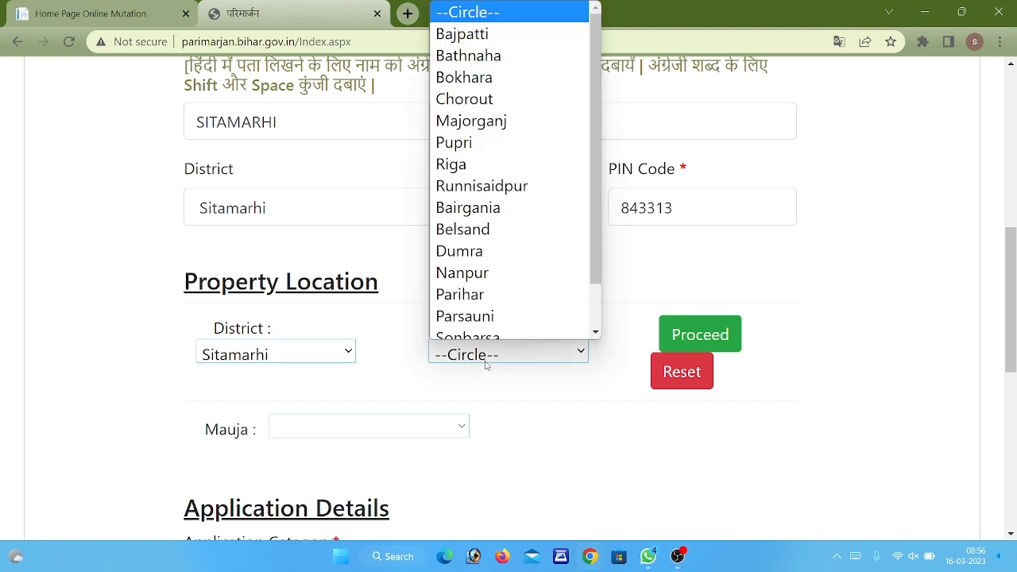
pyautogui.press('s')
pyautogui.press('Return')
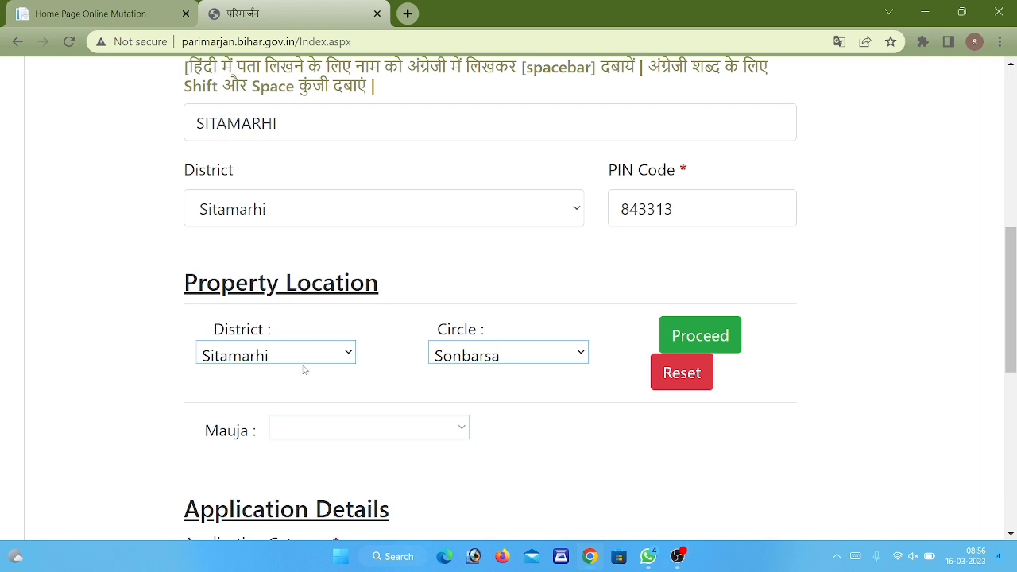
# - Click Proceed to load the maujas and pick एराजी मोहनपुर (34)
pyautogui.moveTo(347, 386); pyautogui.dragTo(479, 408)
pyautogui.click(520, 397)
pyautogui.click(665, 337)
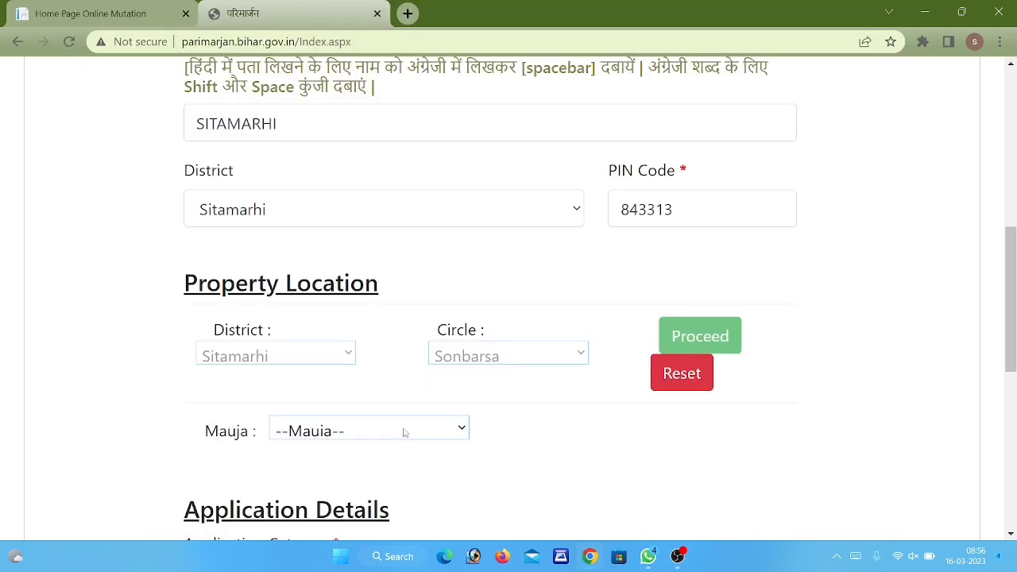
pyautogui.click(404, 430)
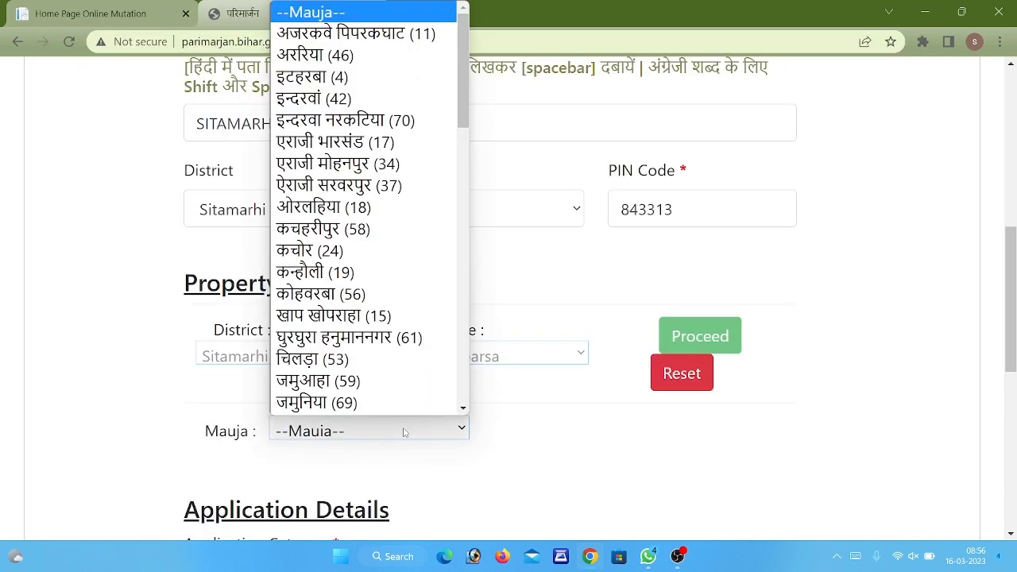
pyautogui.click(337, 164)
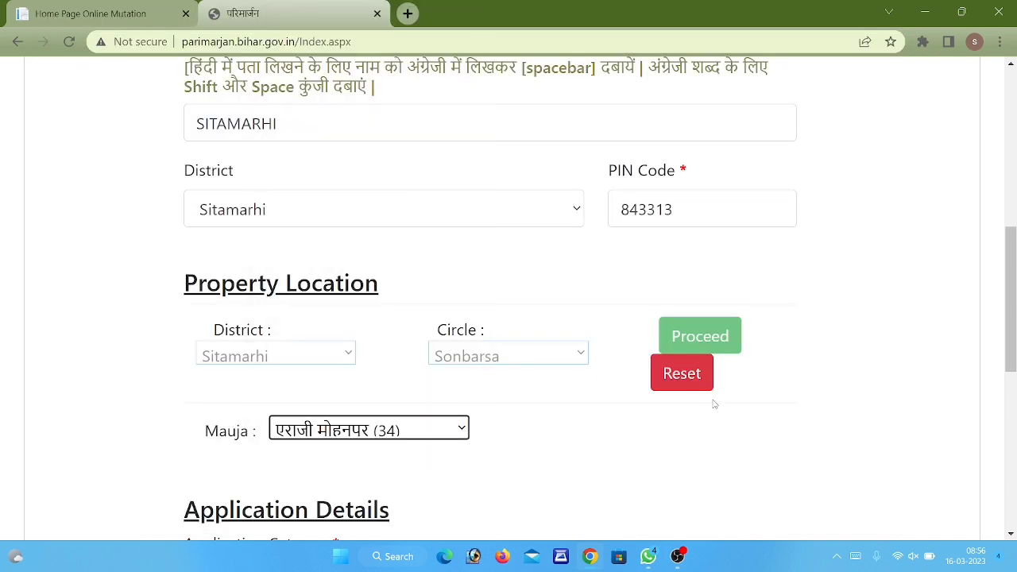
pyautogui.moveTo(1015, 309); pyautogui.dragTo(1015, 382)
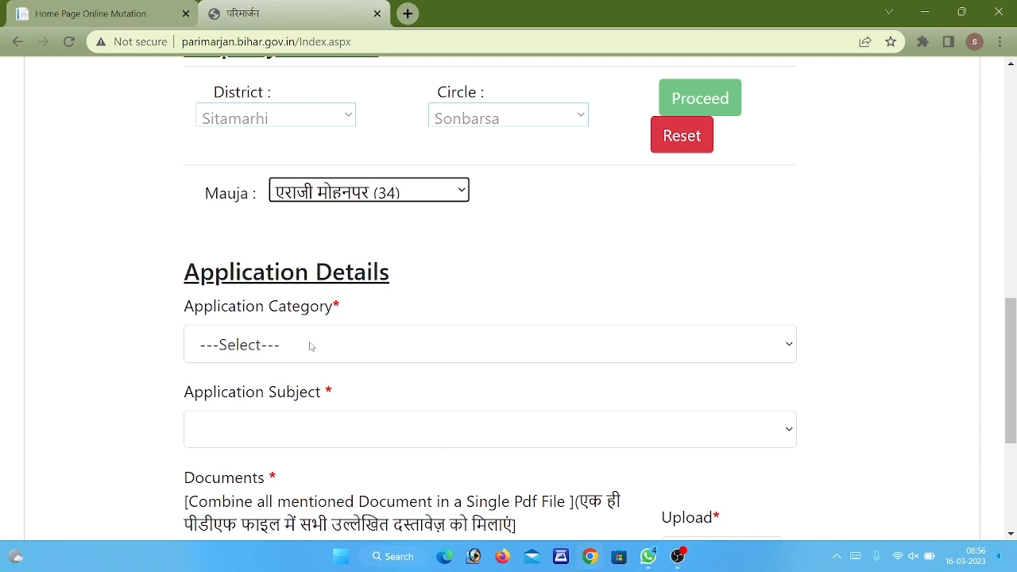
# - Choose category 'Rectification in old digitized Jamabandi' and subject 'Rectification in Khata, Khesra, Chauhaddi and Rakba'
pyautogui.click(310, 347)
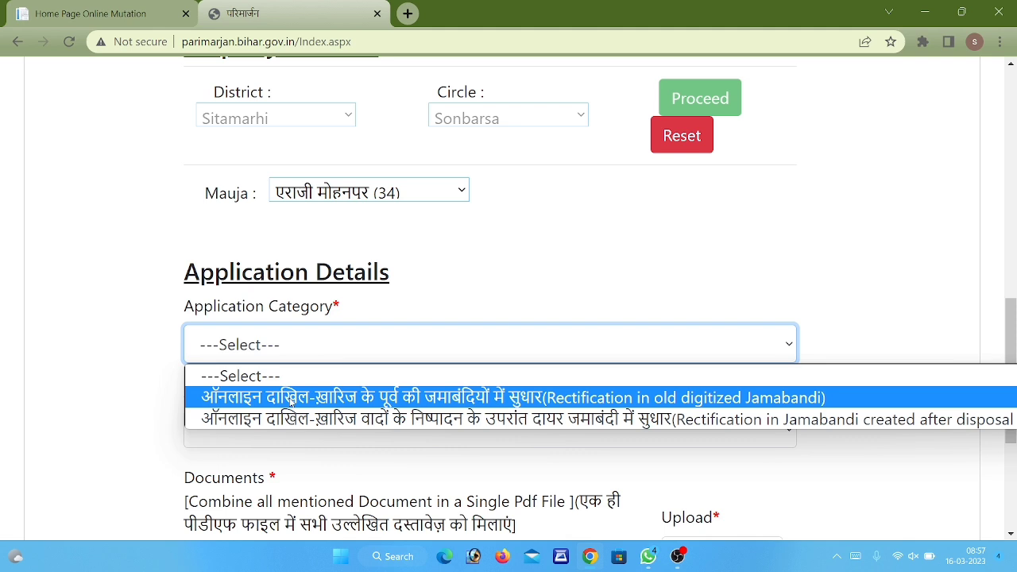
pyautogui.click(291, 401)
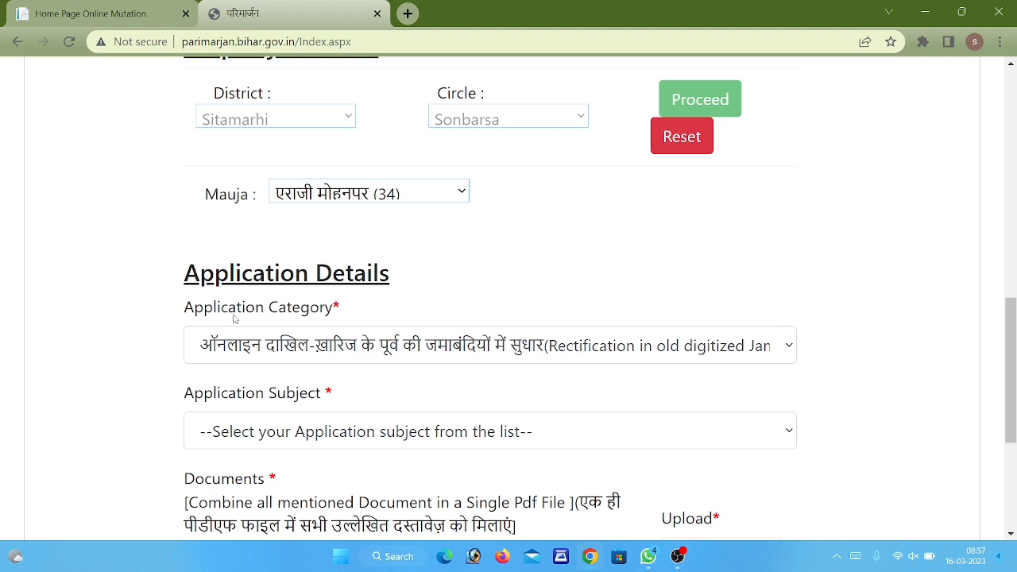
pyautogui.click(400, 426)
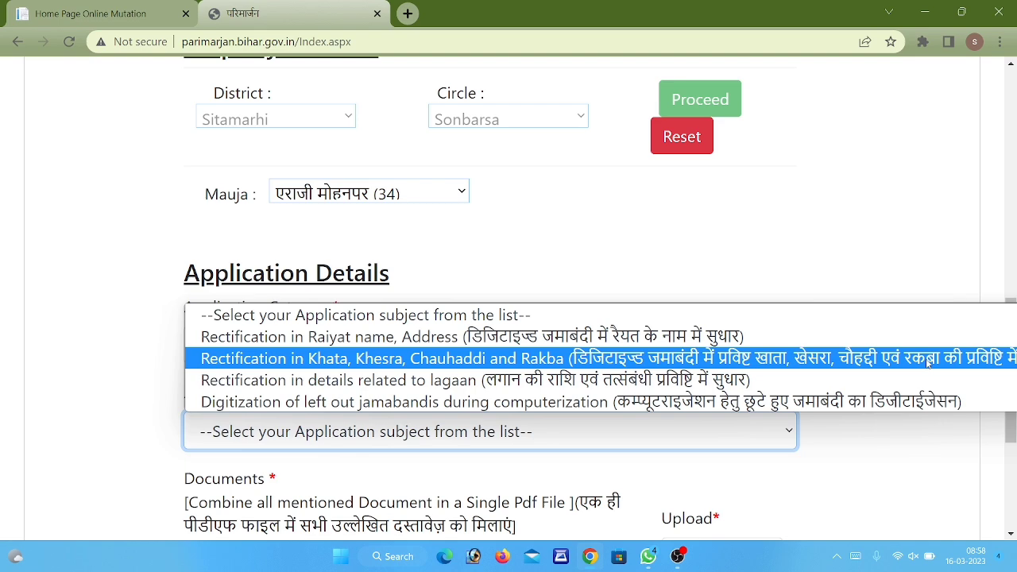
pyautogui.click(928, 363)
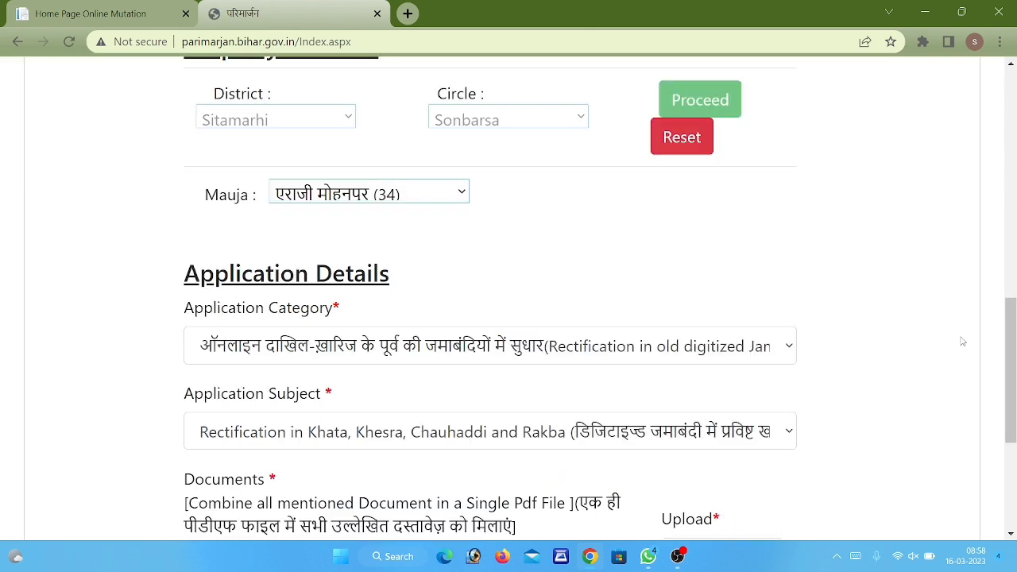
# - Attach the combined supporting documents PDF and submit the correction application
pyautogui.scroll(-3, 1014, 358)
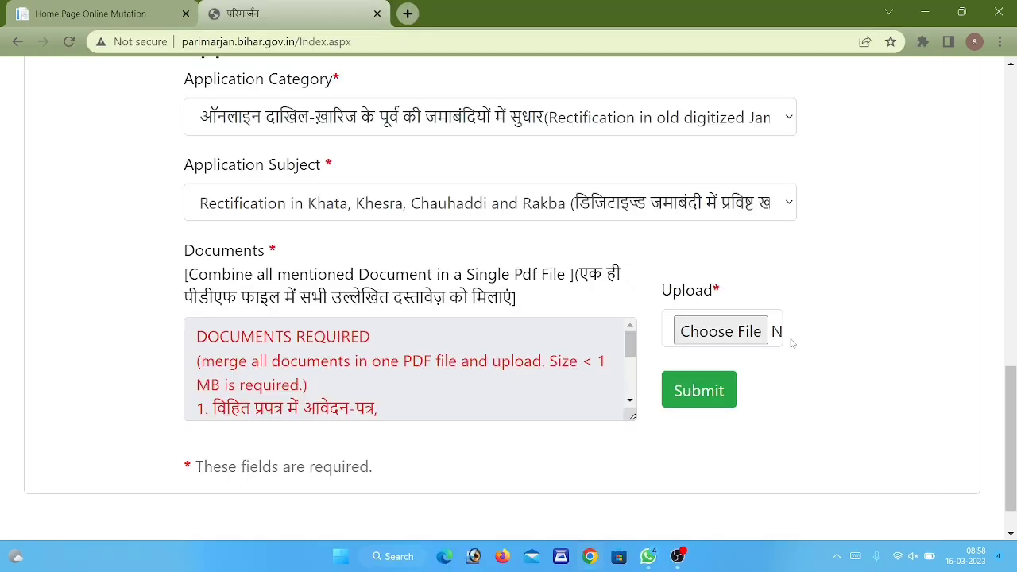
pyautogui.click(755, 340)
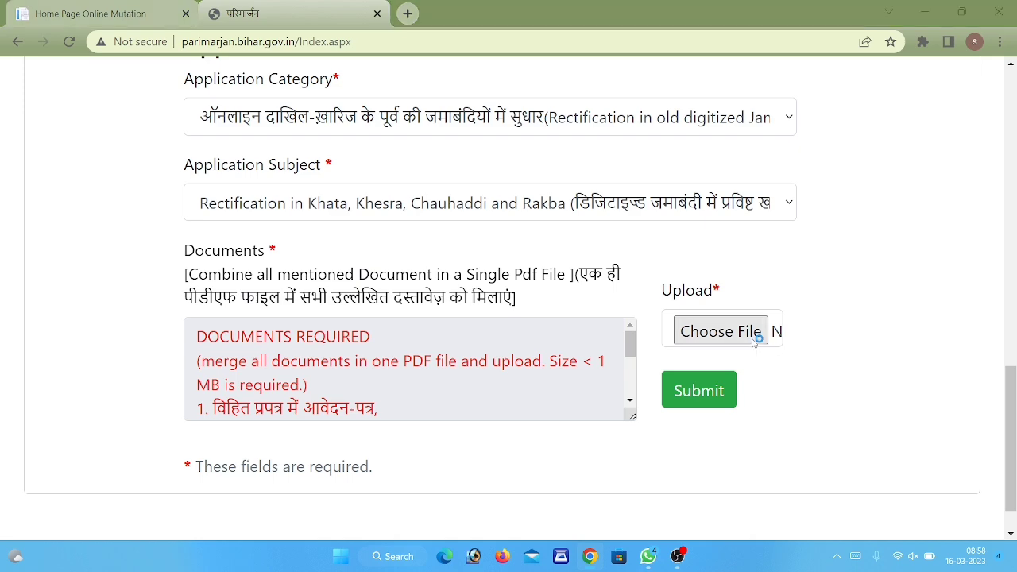
pyautogui.click(286, 150)
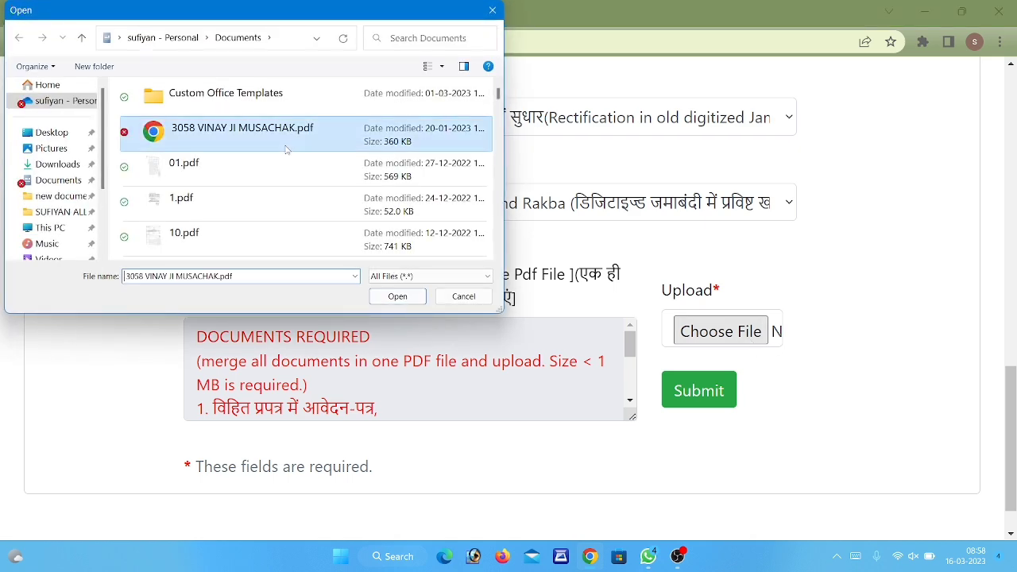
pyautogui.doubleClick(287, 149)
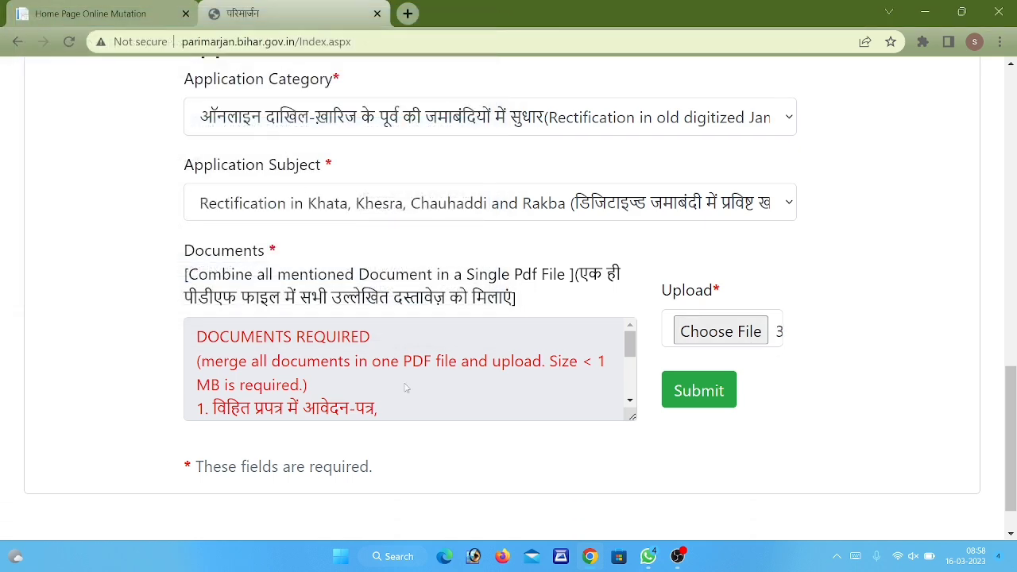
pyautogui.click(697, 389)
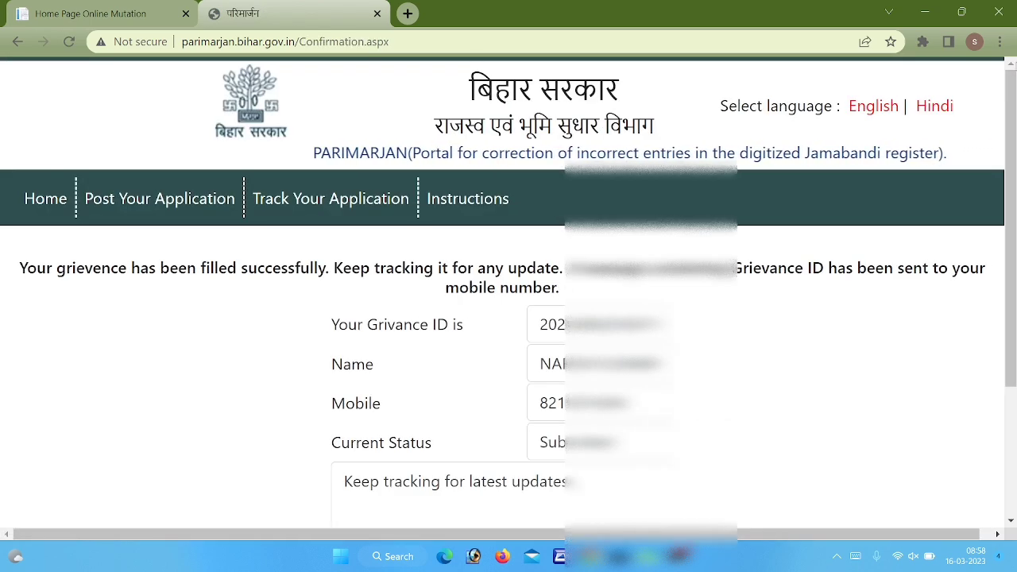
# - Open the printable acknowledgement receipt, then minimize the browser to show the desktop
pyautogui.moveTo(1015, 102); pyautogui.dragTo(1014, 208)
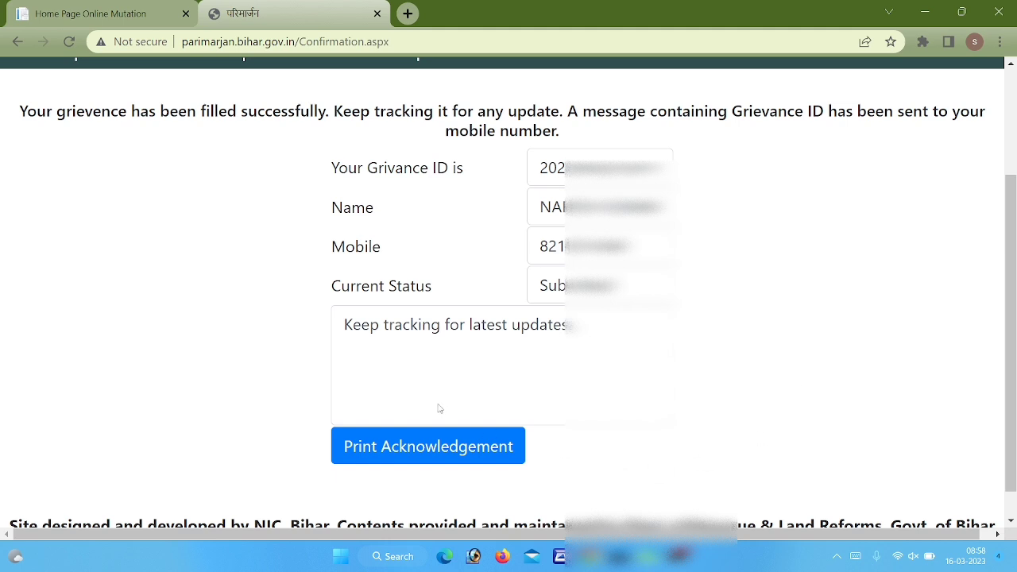
pyautogui.click(437, 465)
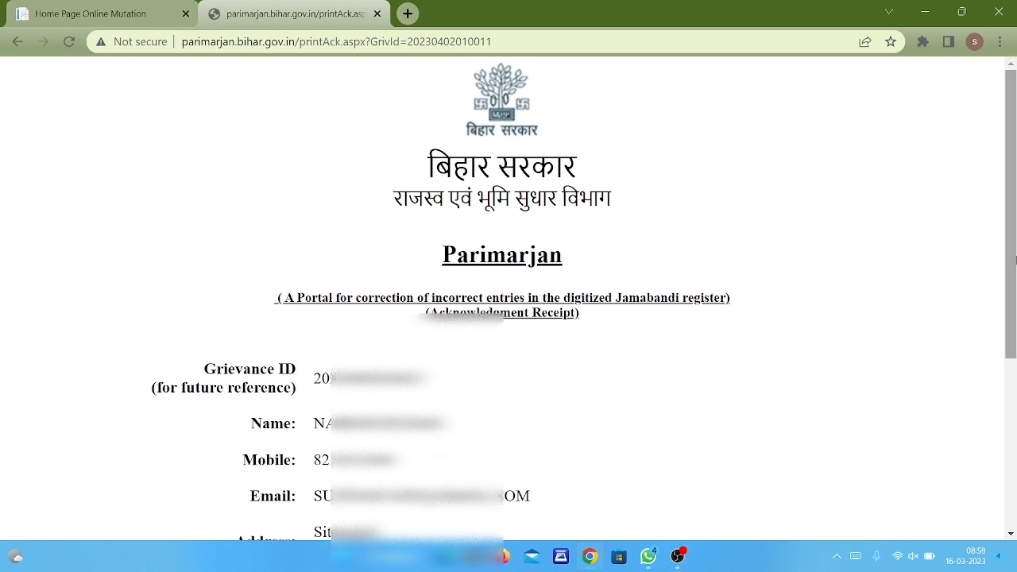
pyautogui.click(407, 14)
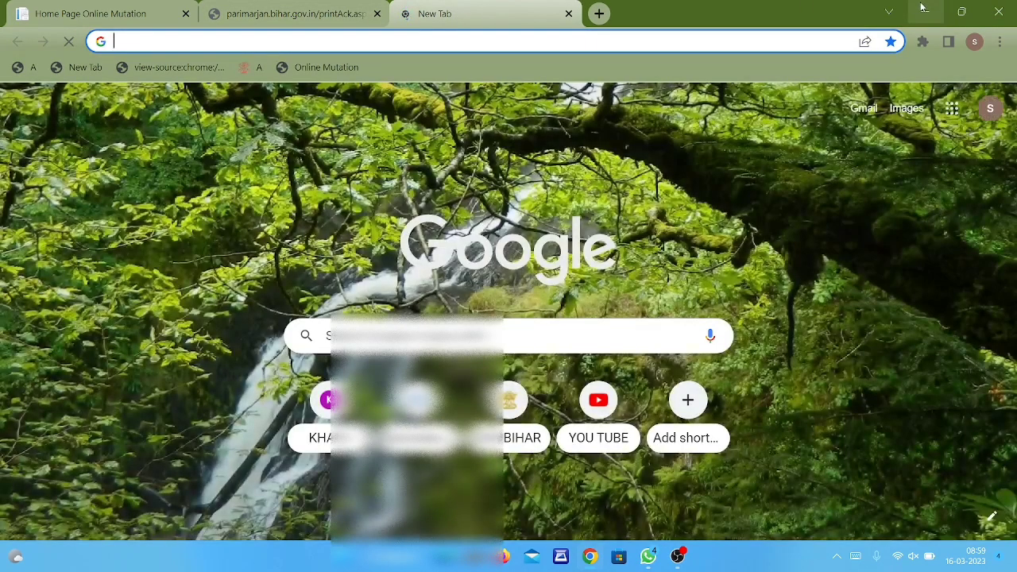
pyautogui.click(925, 10)
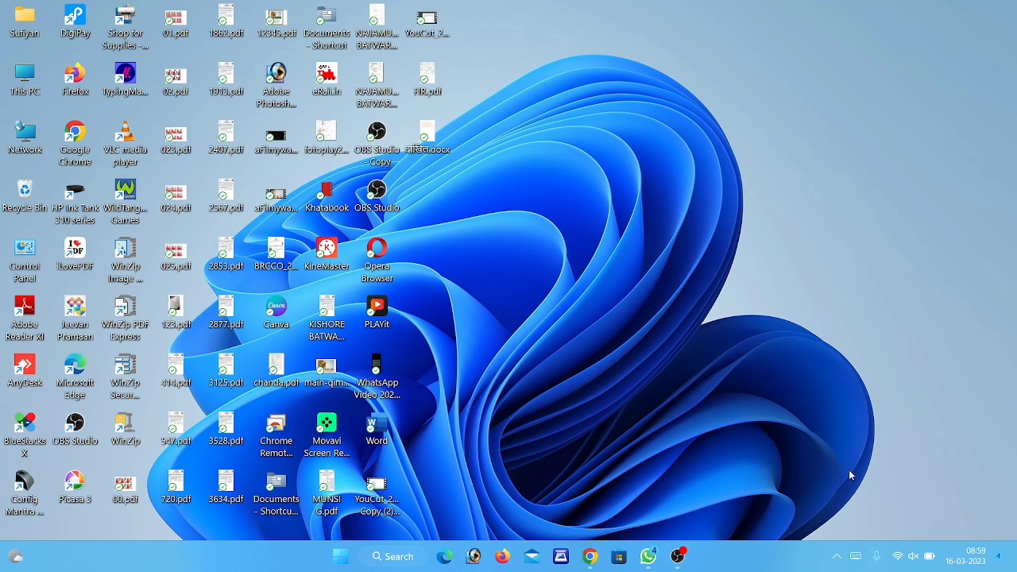
# - Restore the browser, view the 'जमाबंदी पंजी देखें' search page, then go back to the Bihar Bhumi home page
pyautogui.click(602, 553)
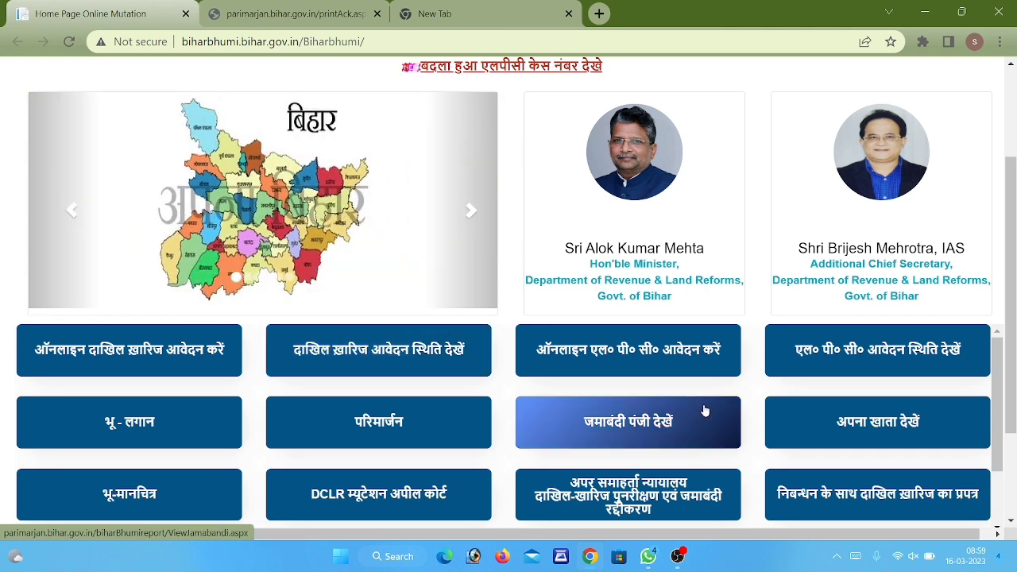
pyautogui.click(643, 421)
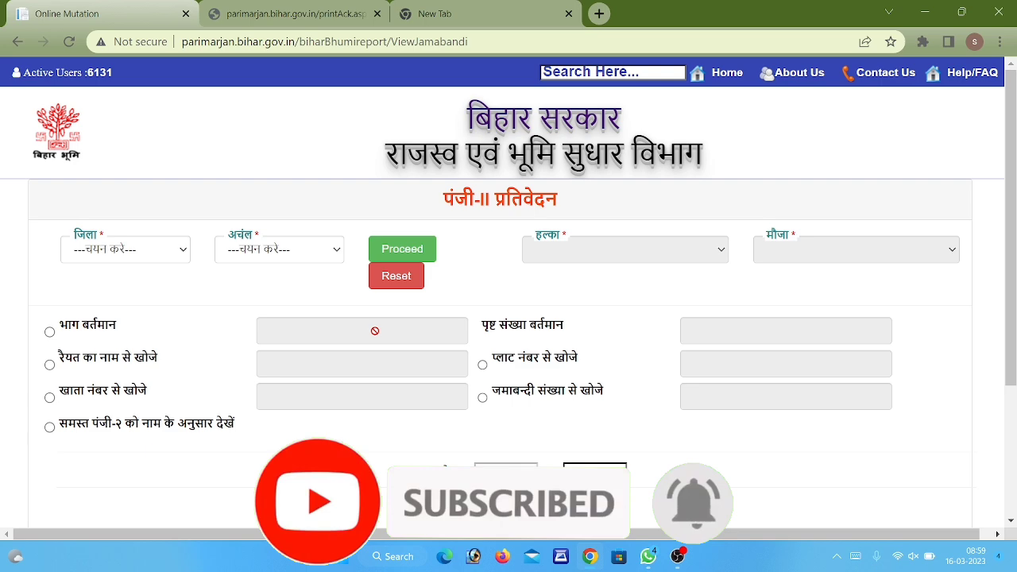
pyautogui.moveTo(1012, 253); pyautogui.dragTo(1016, 391)
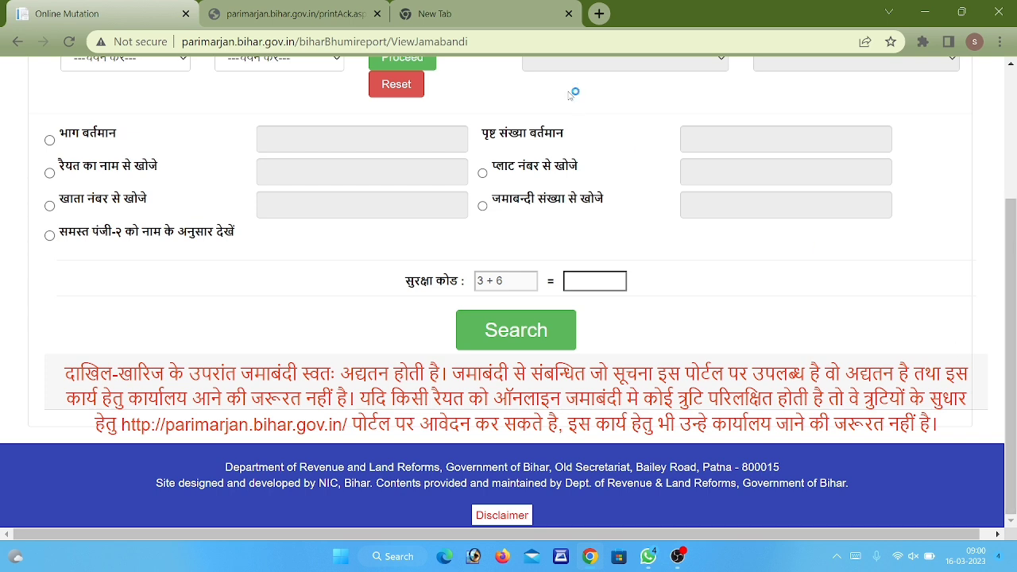
pyautogui.click(12, 43)
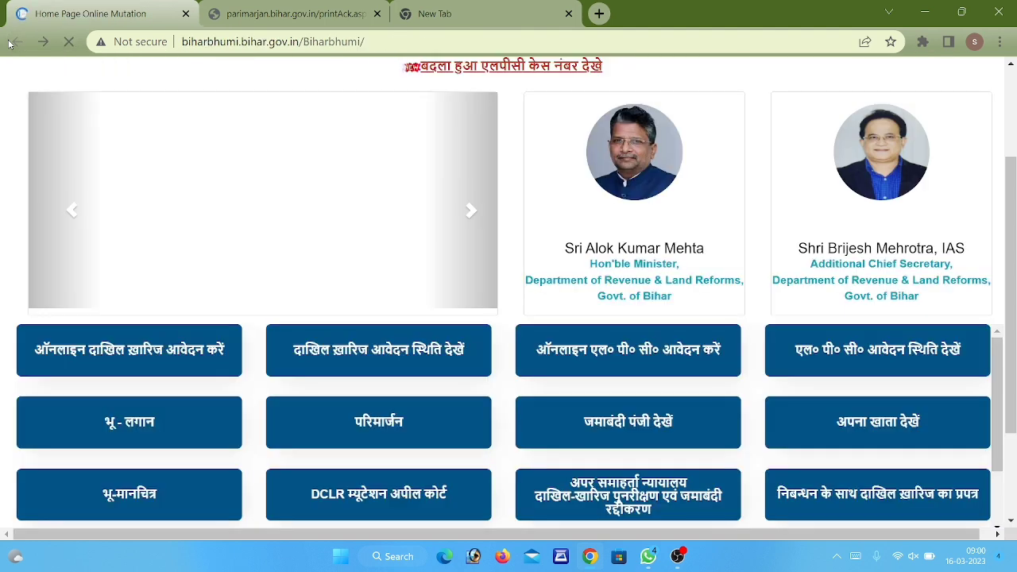
pyautogui.scroll(2, 1015, 244)
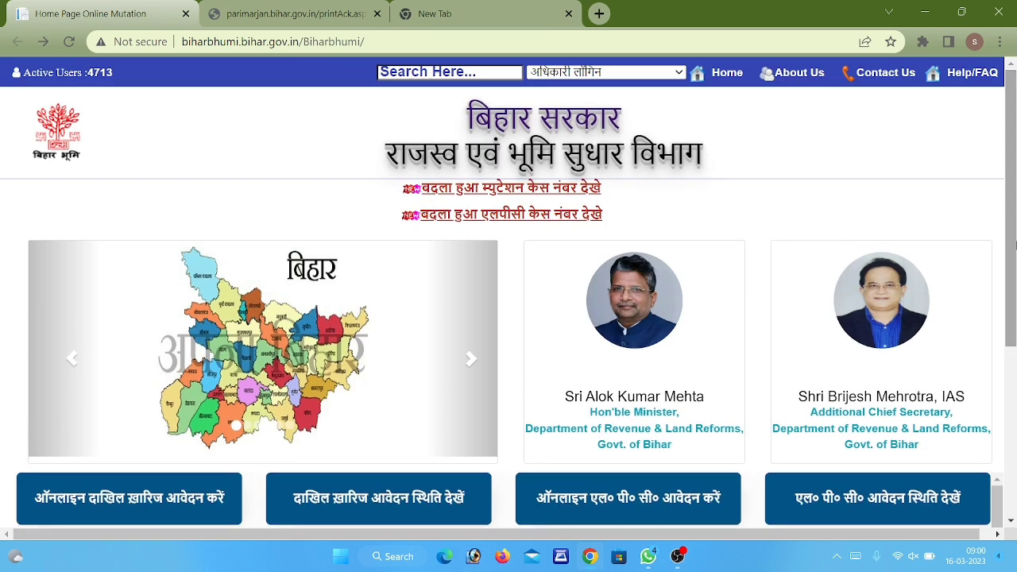